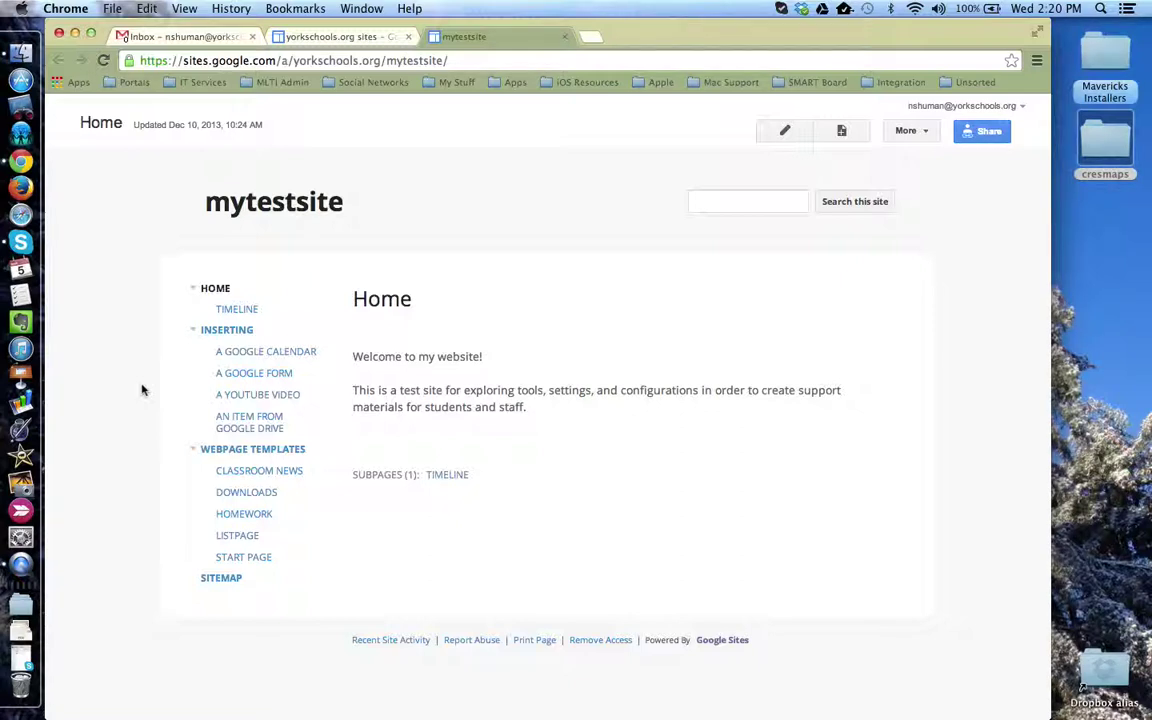
# Start editing the site layout and open the settings of the sidebar's navigation item
pyautogui.click(928, 132)
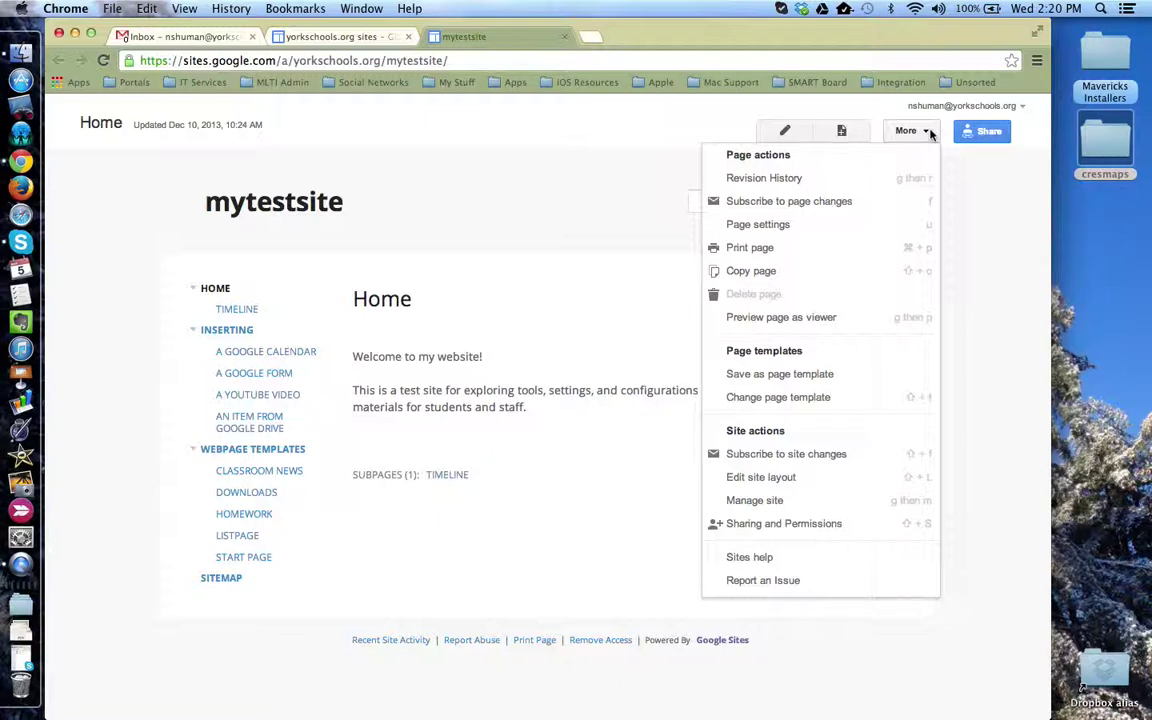
pyautogui.click(808, 480)
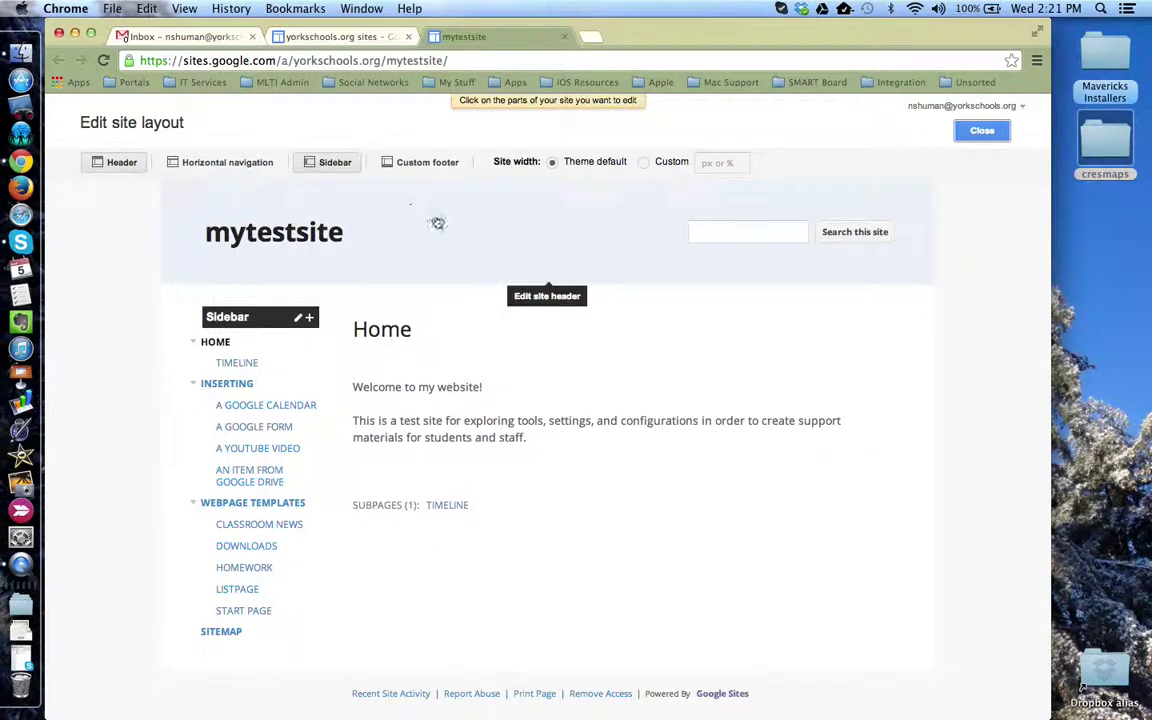
pyautogui.moveTo(275, 362)
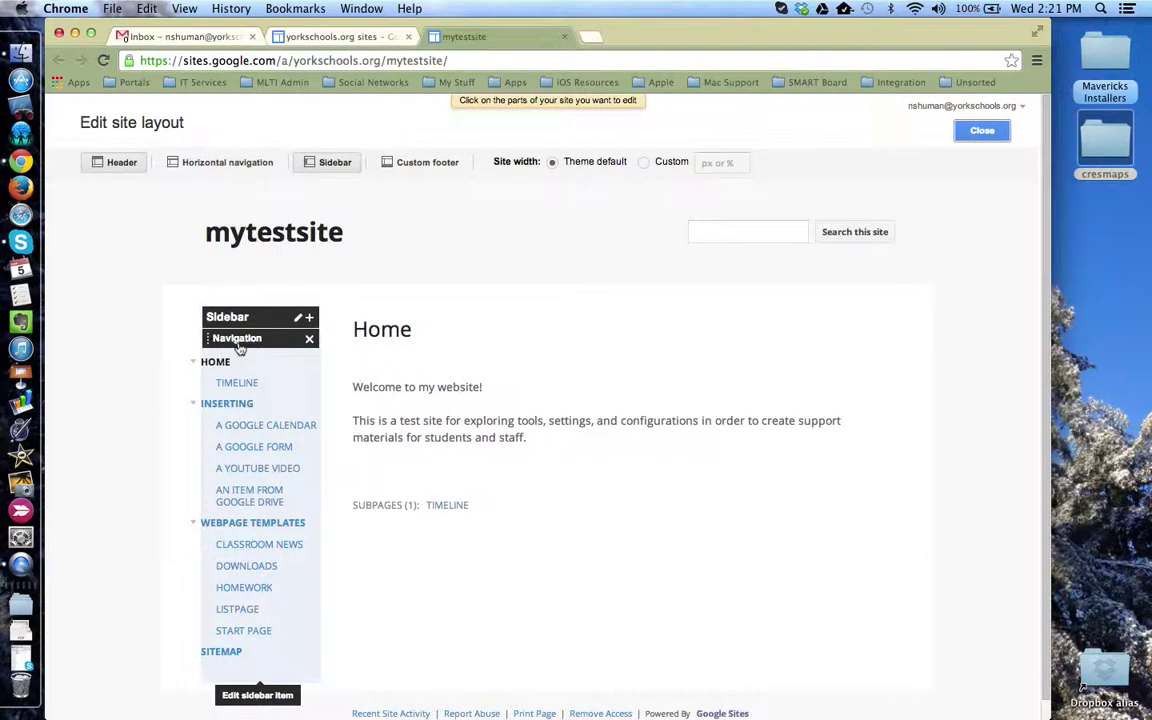
pyautogui.click(283, 364)
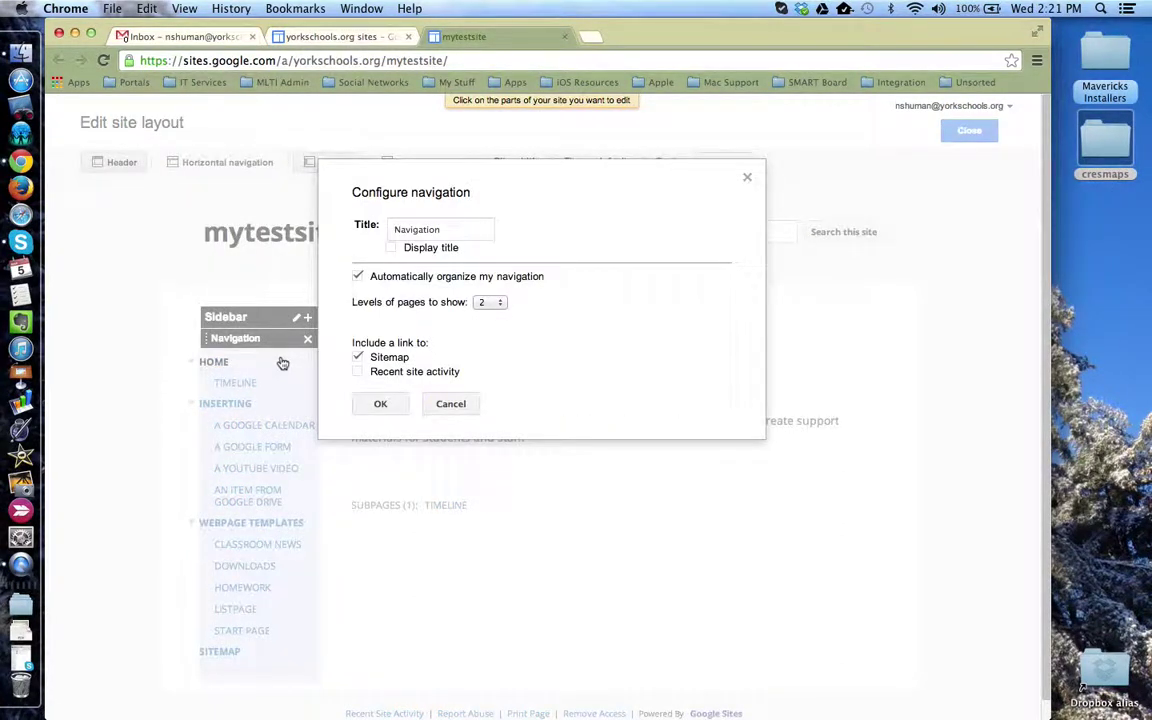
# Examine the navigation title and the available choices for the number of page levels to show
pyautogui.click(449, 229)
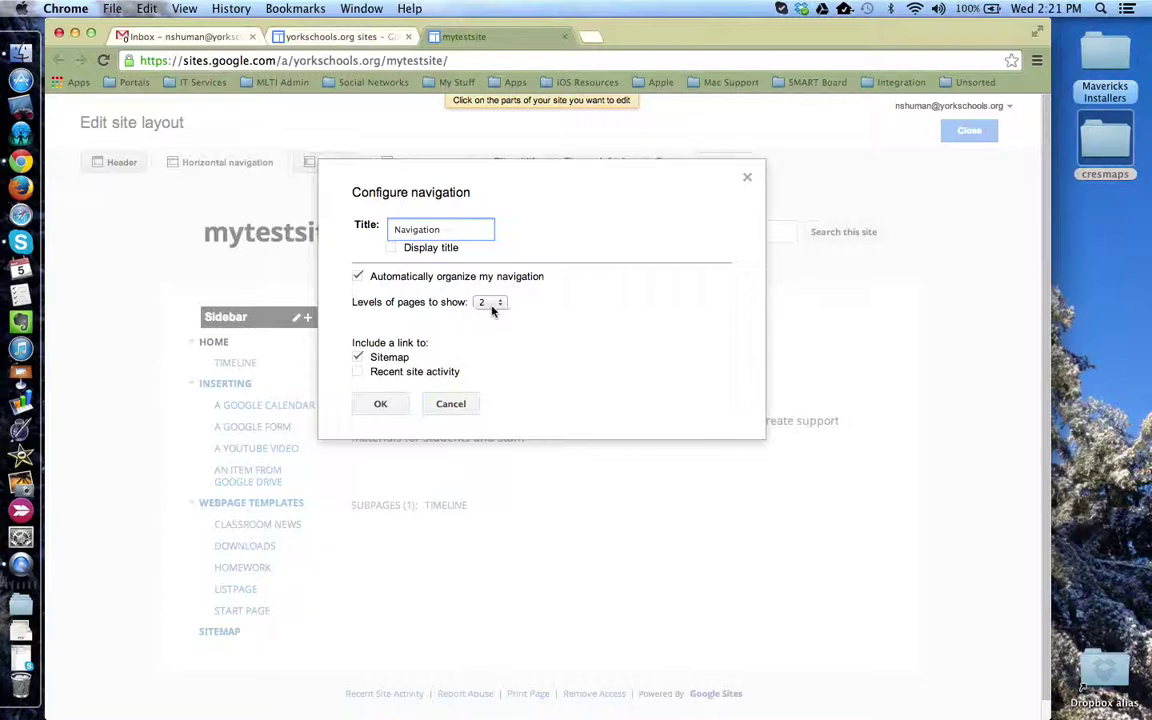
pyautogui.click(494, 304)
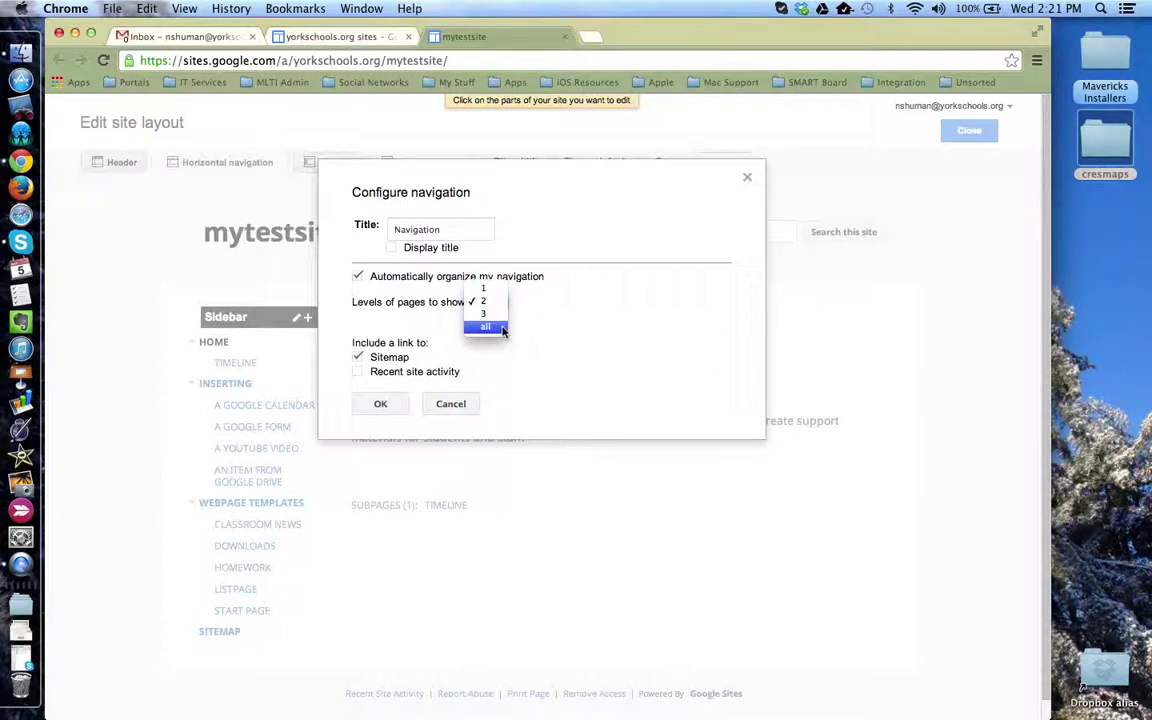
pyautogui.click(566, 314)
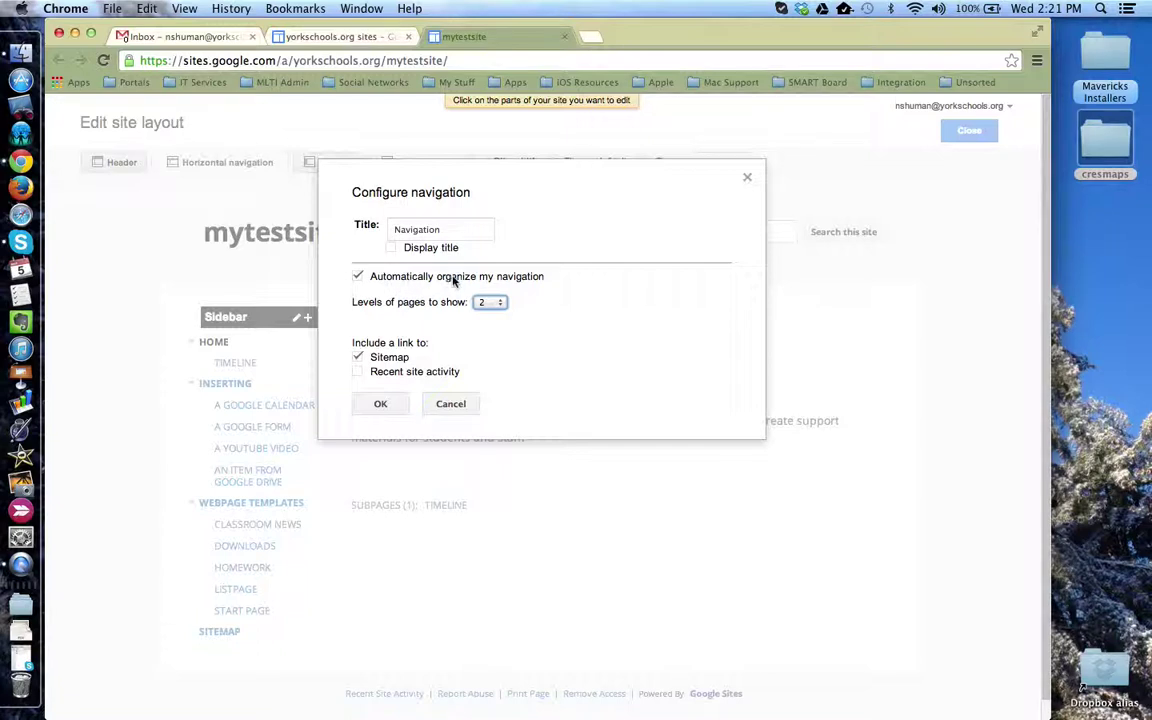
# Turn off automatic organization of the navigation and add the A Google Calendar page from the Inserting section to the pages shown
pyautogui.click(359, 277)
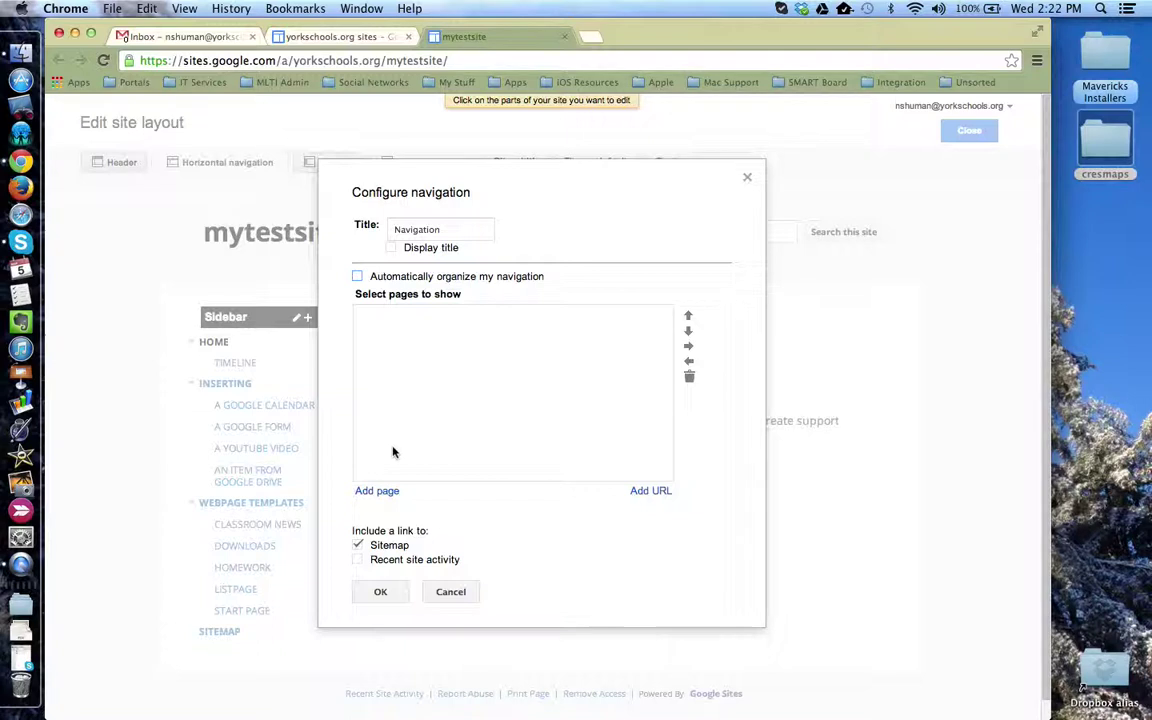
pyautogui.click(377, 490)
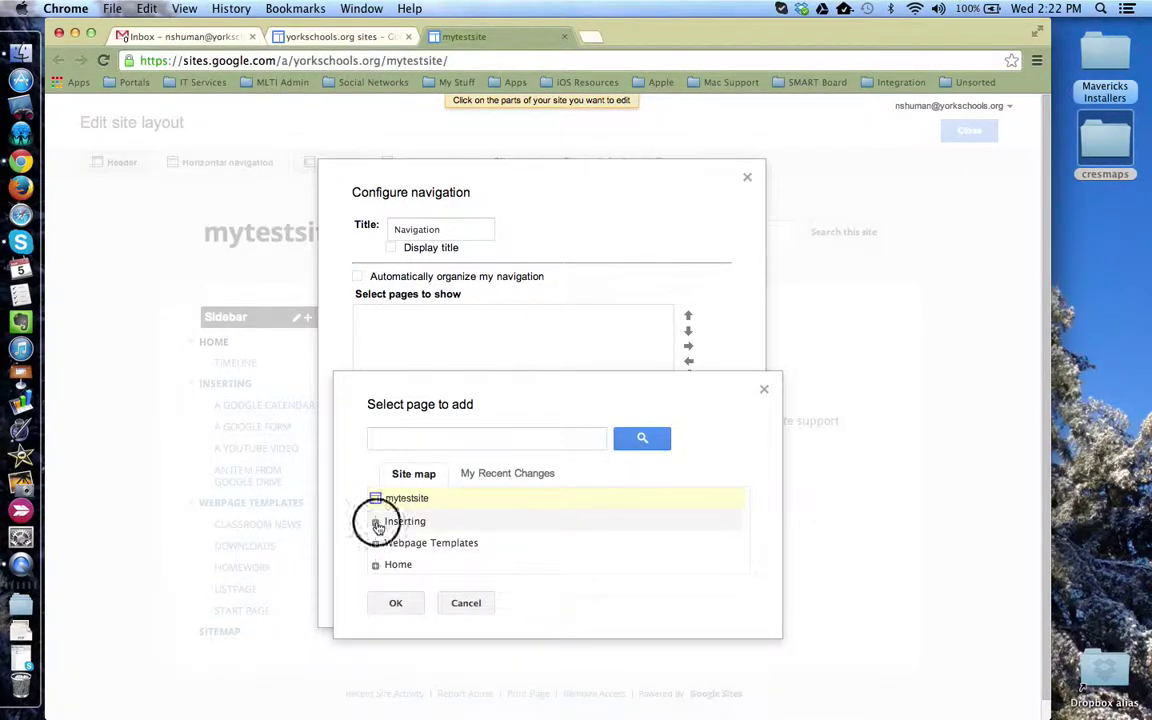
pyautogui.click(375, 522)
pyautogui.click(391, 608)
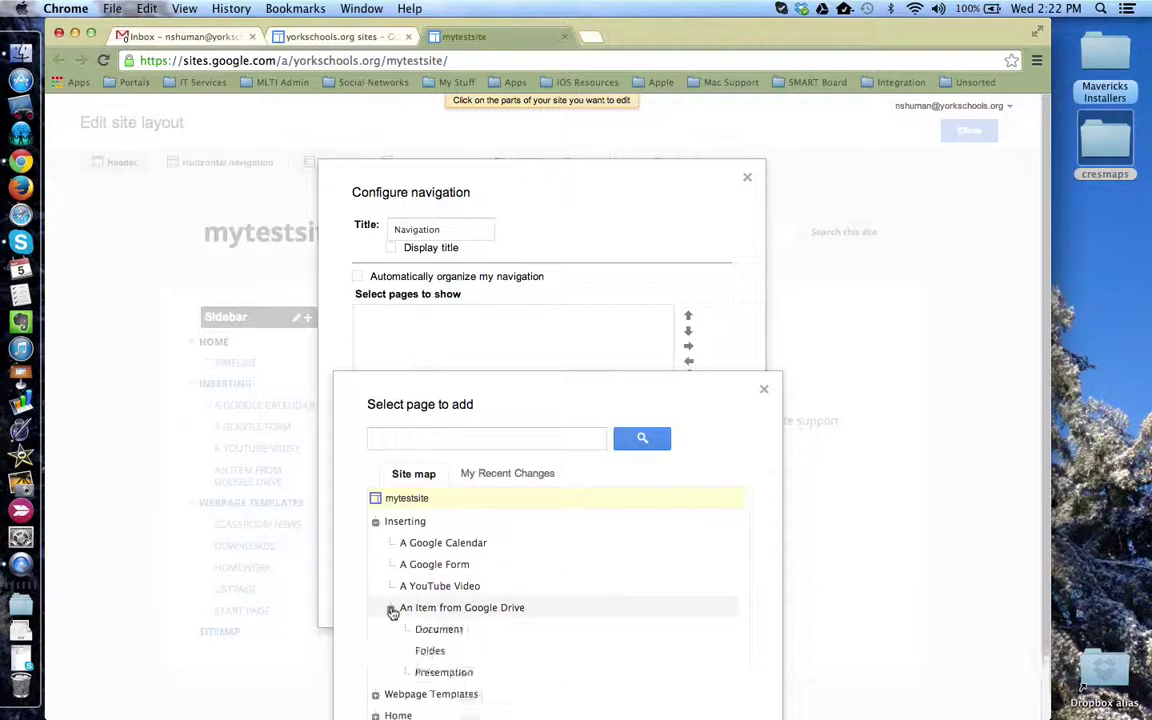
pyautogui.click(438, 544)
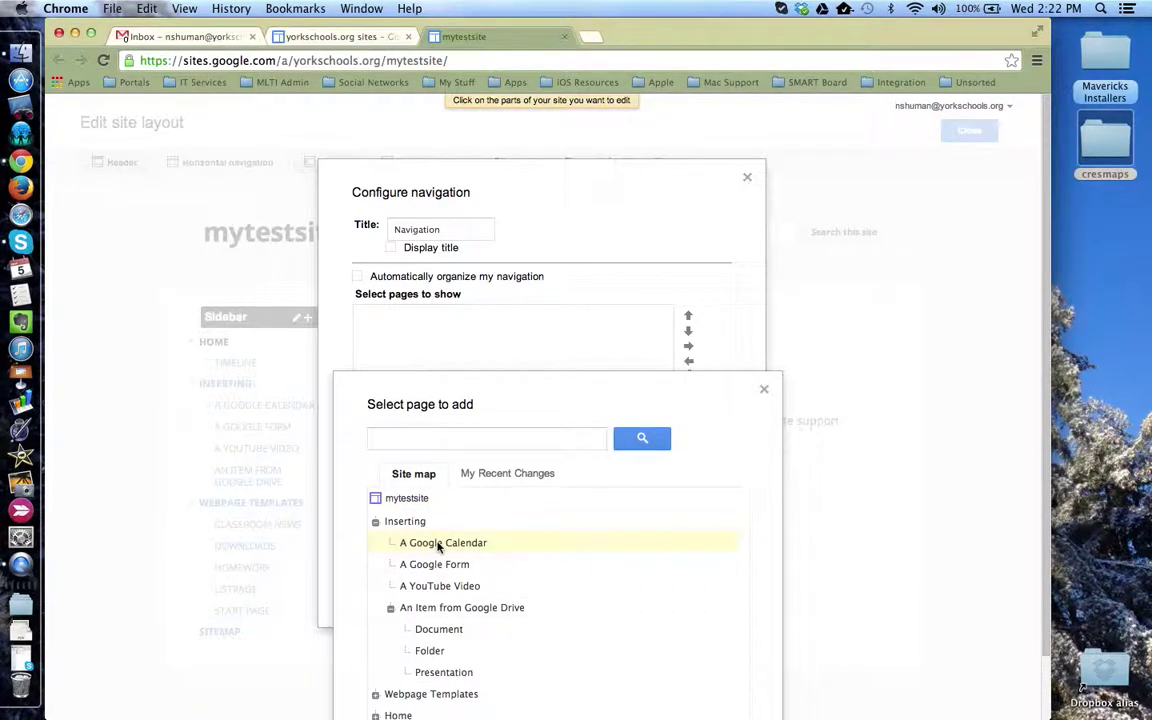
pyautogui.scroll(-3, 585, 590)
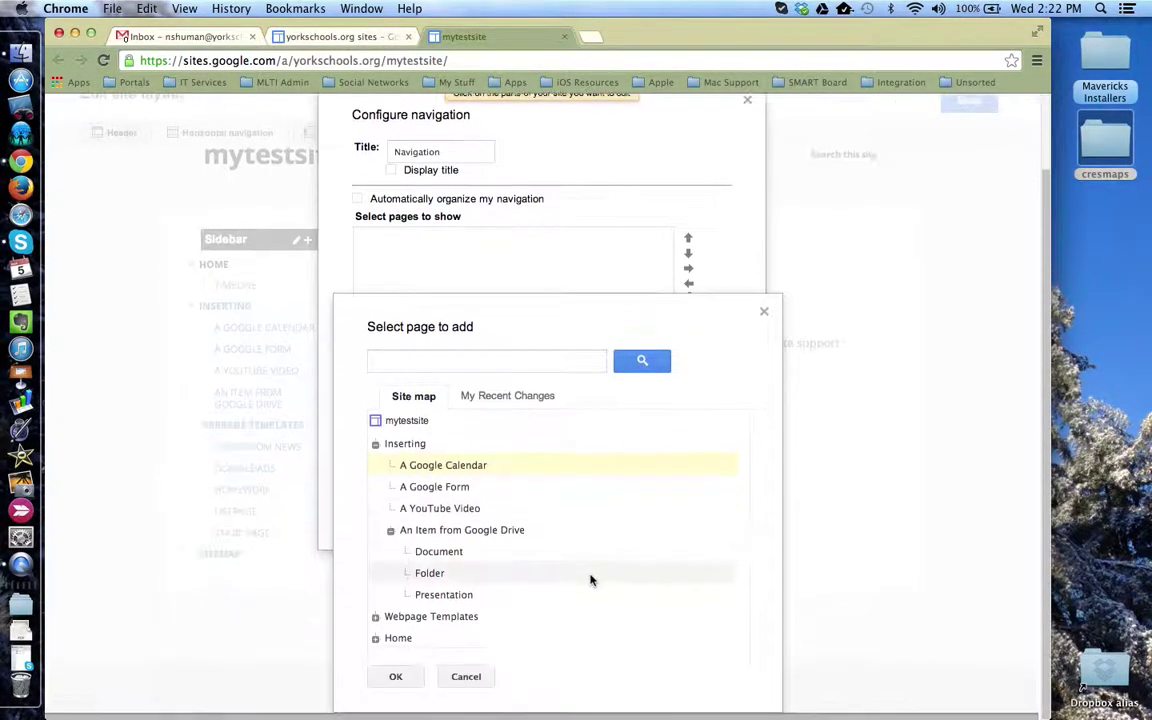
pyautogui.click(396, 683)
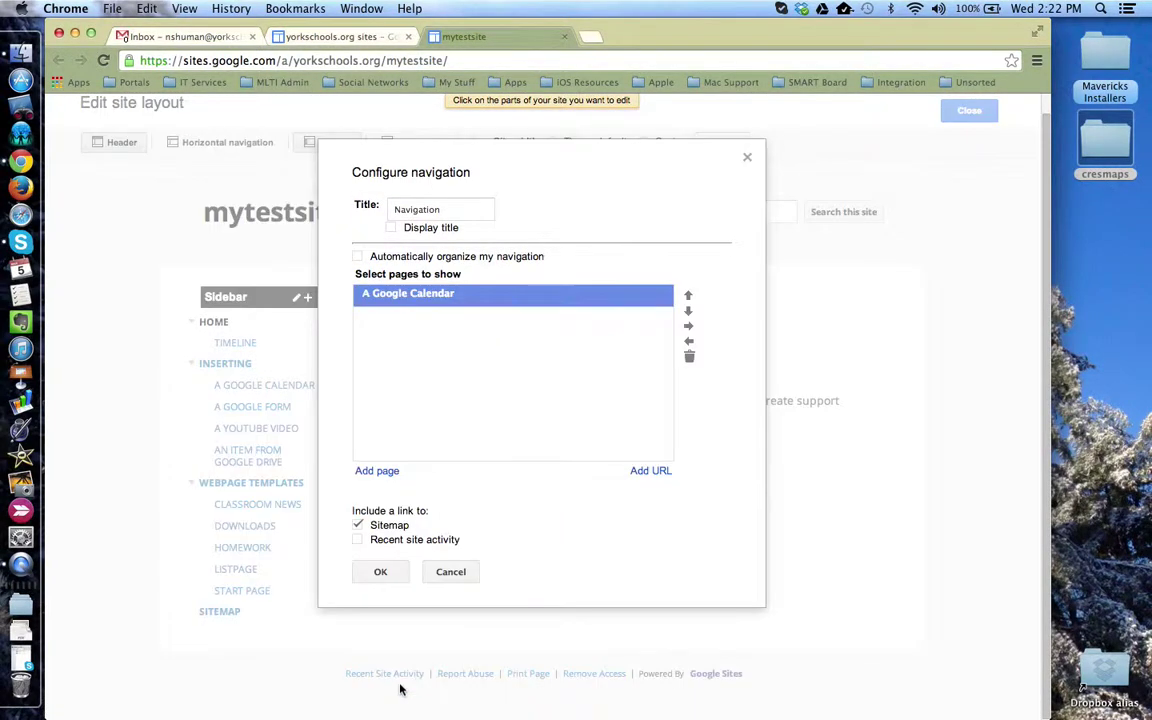
# Add the Downloads page from the Webpage Templates section to the navigation's page list
pyautogui.click(377, 471)
pyautogui.click(376, 543)
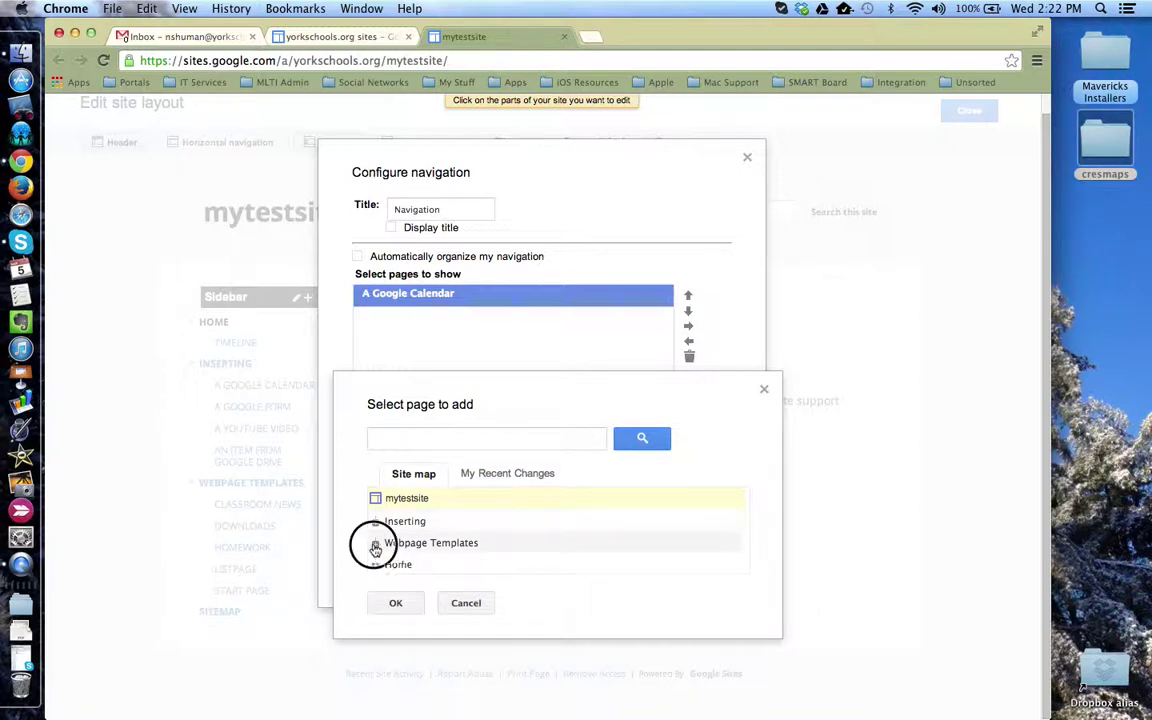
pyautogui.click(414, 586)
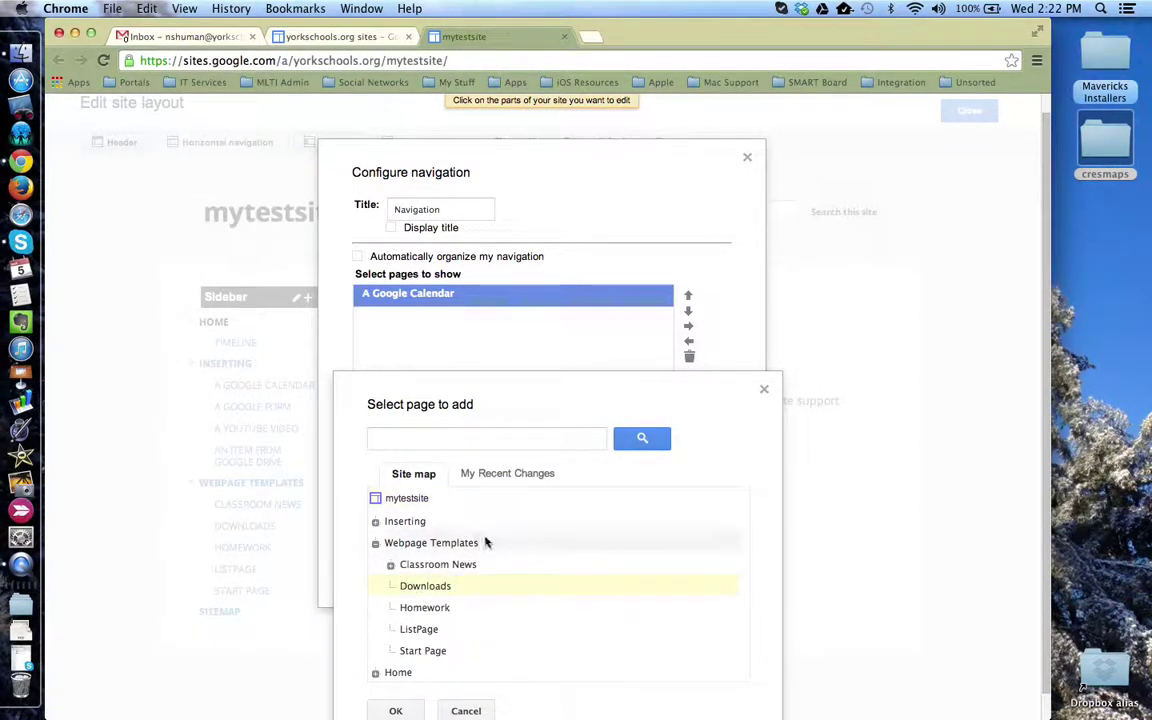
pyautogui.click(395, 710)
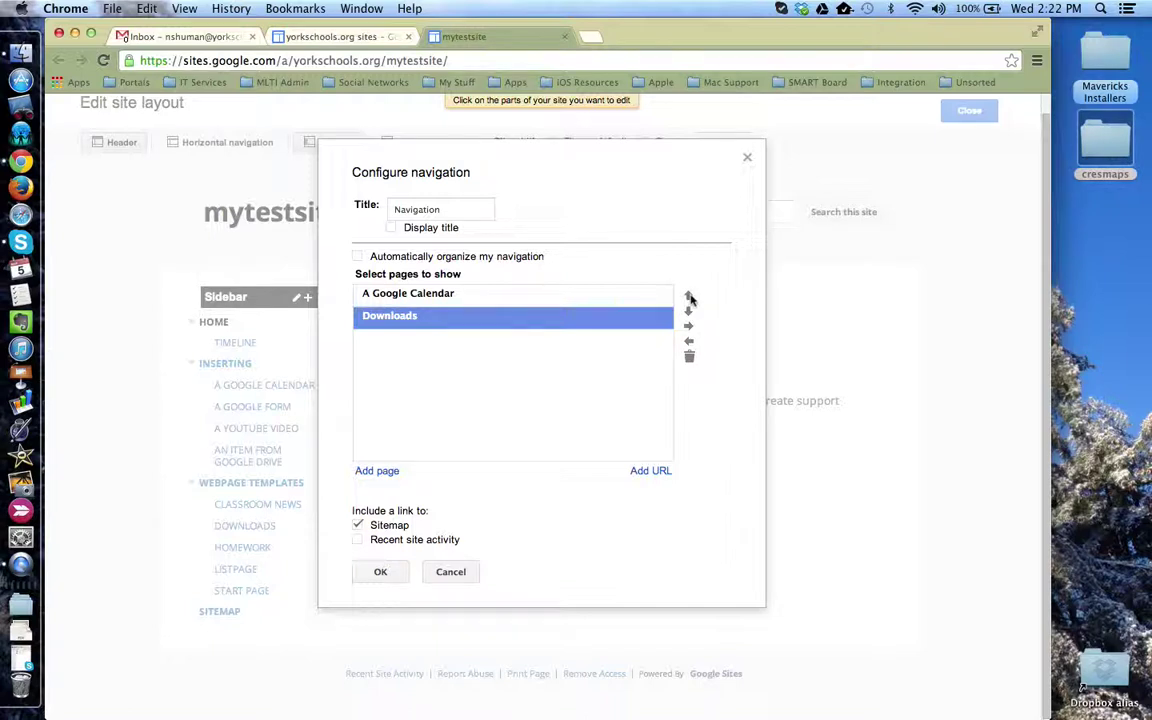
# Try moving the Downloads entry up and down and changing its indent, and delete it from the page list
pyautogui.click(688, 297)
pyautogui.click(688, 312)
pyautogui.click(687, 327)
pyautogui.click(688, 341)
pyautogui.click(689, 357)
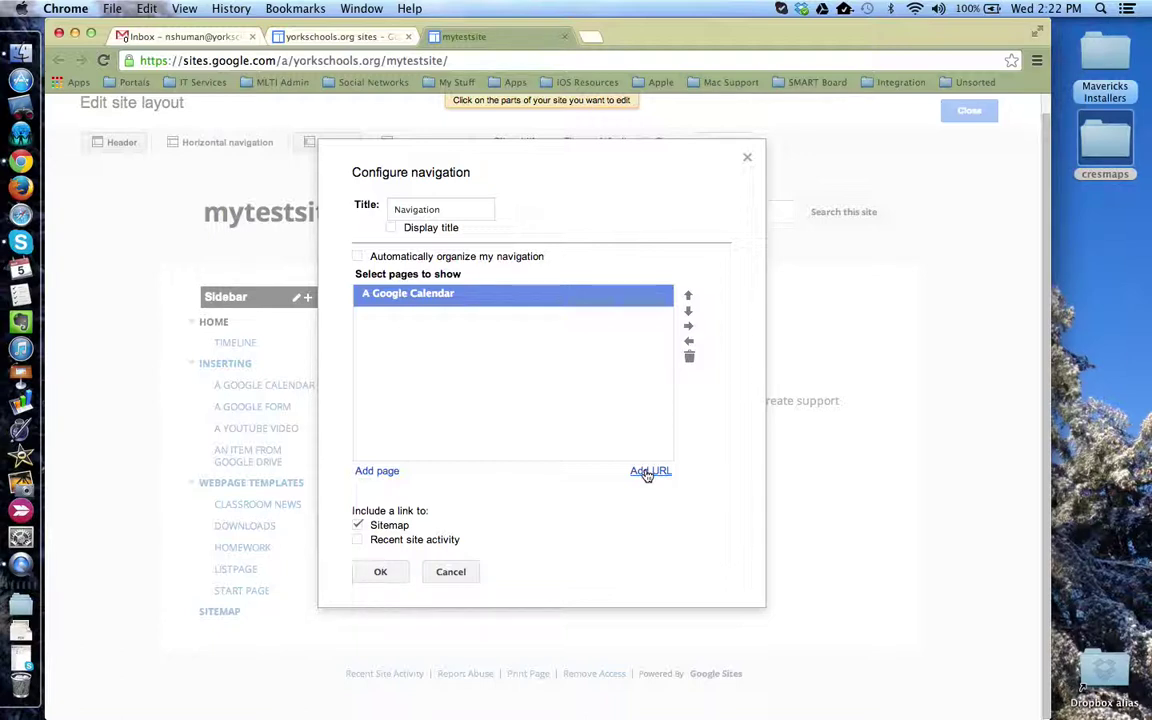
# Save the navigation settings with the manually chosen page
pyautogui.click(380, 573)
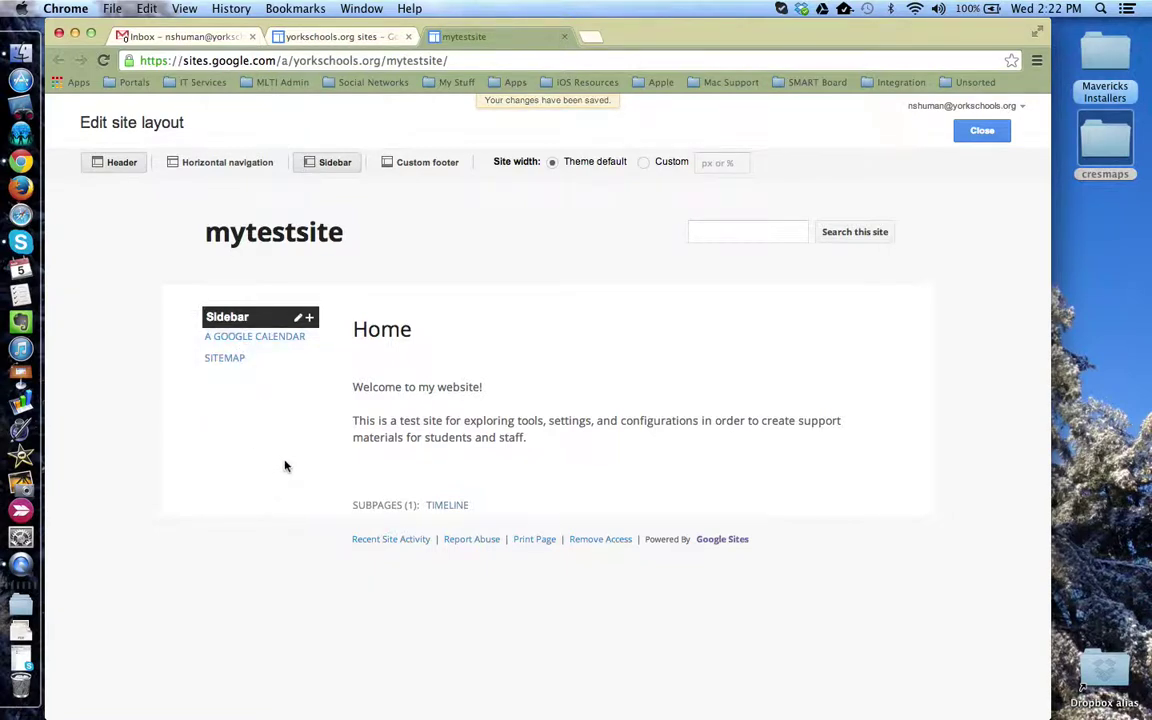
pyautogui.moveTo(257, 360)
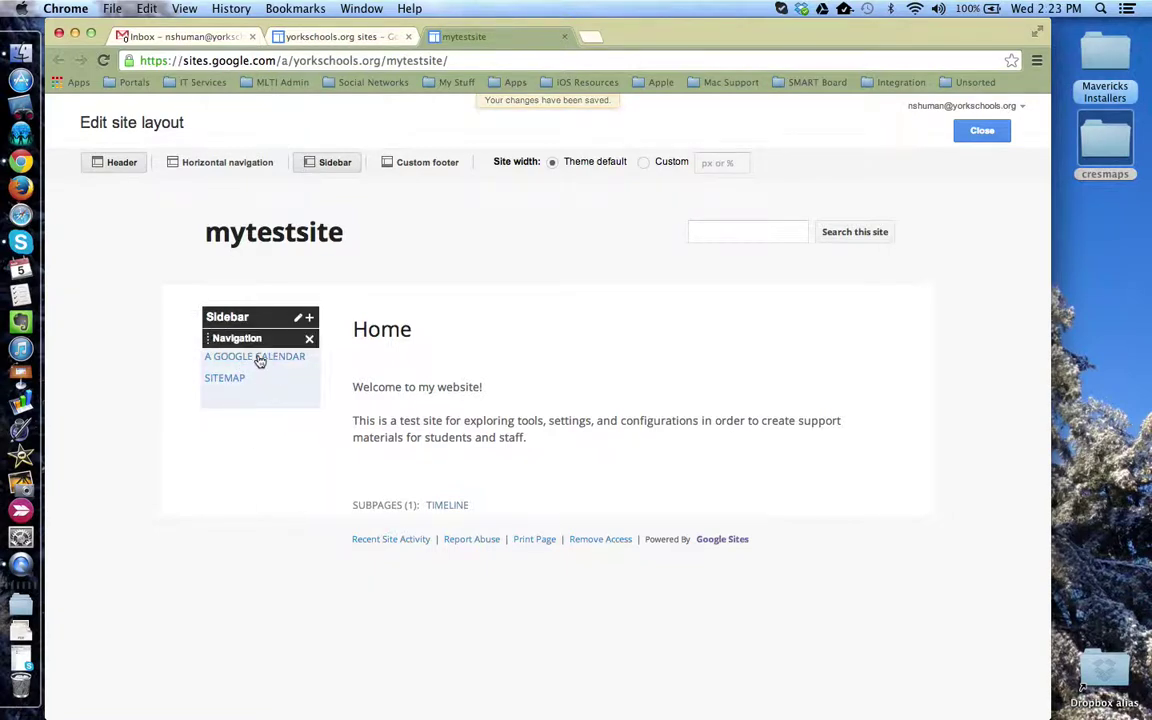
# Review the available sidebar items and add a Countdown to the sidebar
pyautogui.click(309, 319)
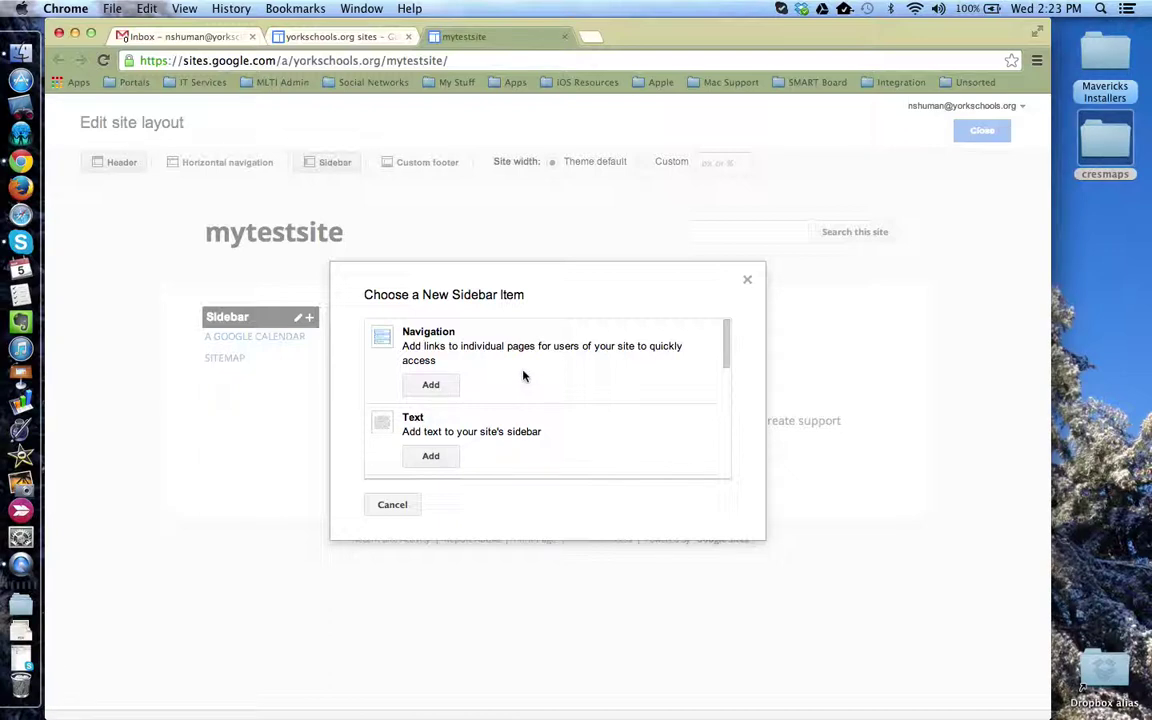
pyautogui.scroll(-3, 522, 376)
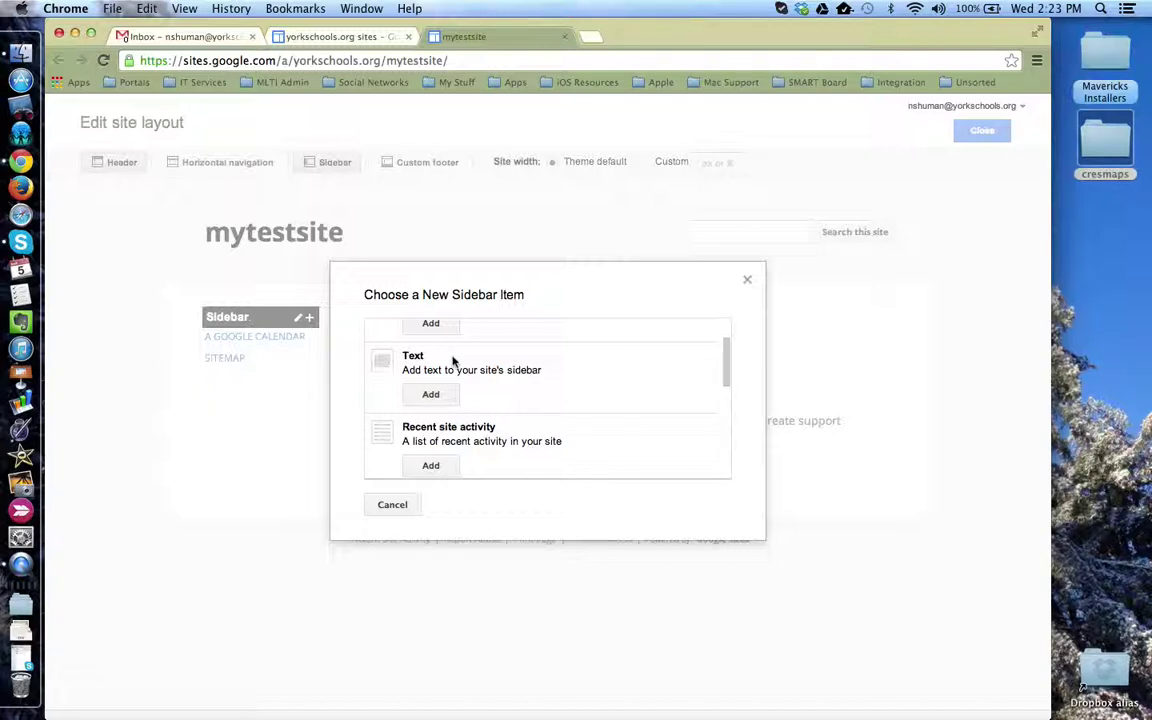
pyautogui.scroll(-3, 452, 362)
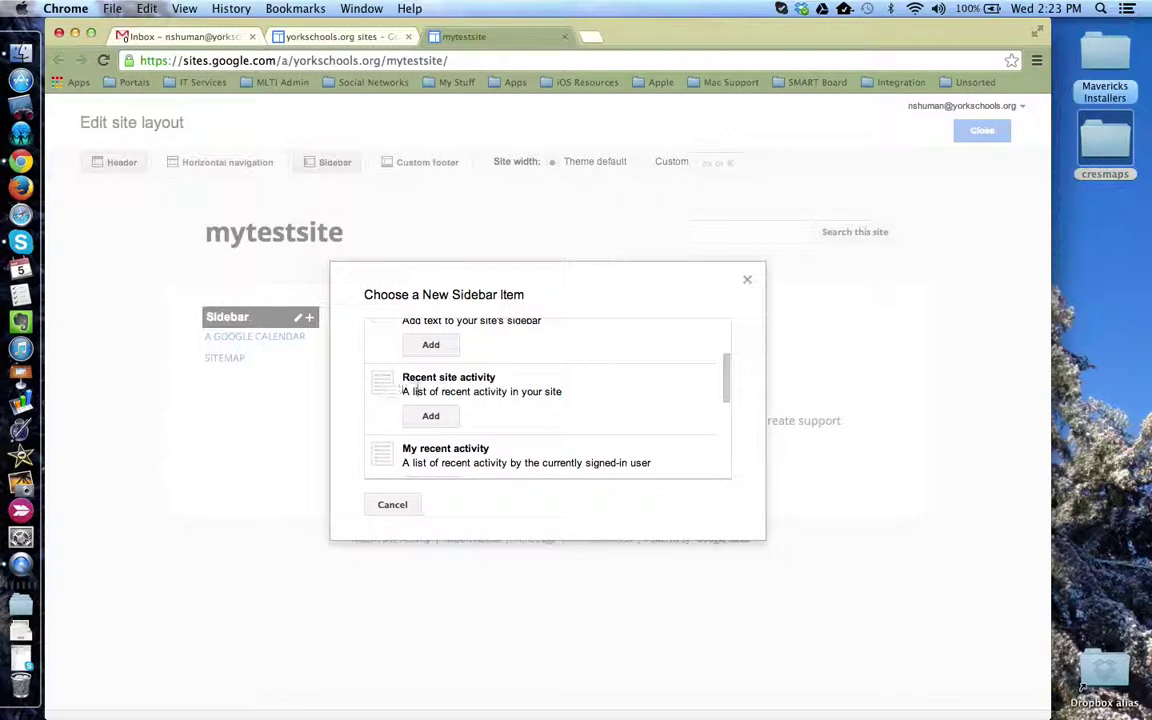
pyautogui.scroll(-5, 620, 393)
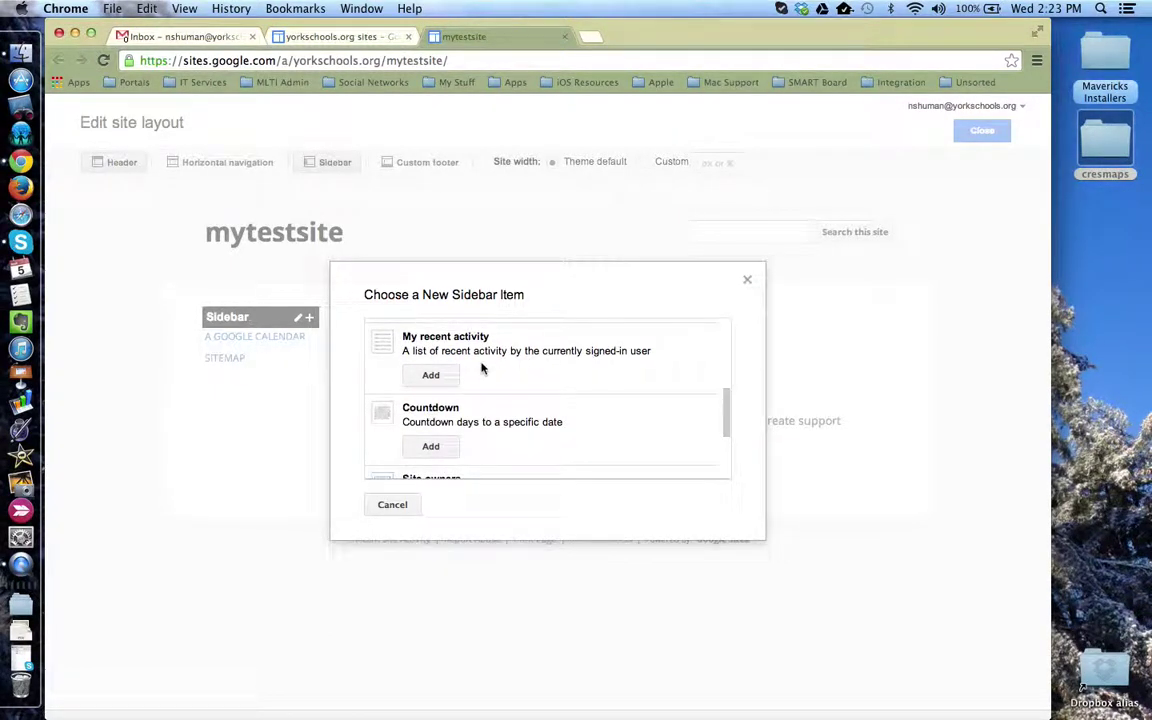
pyautogui.scroll(-2, 553, 396)
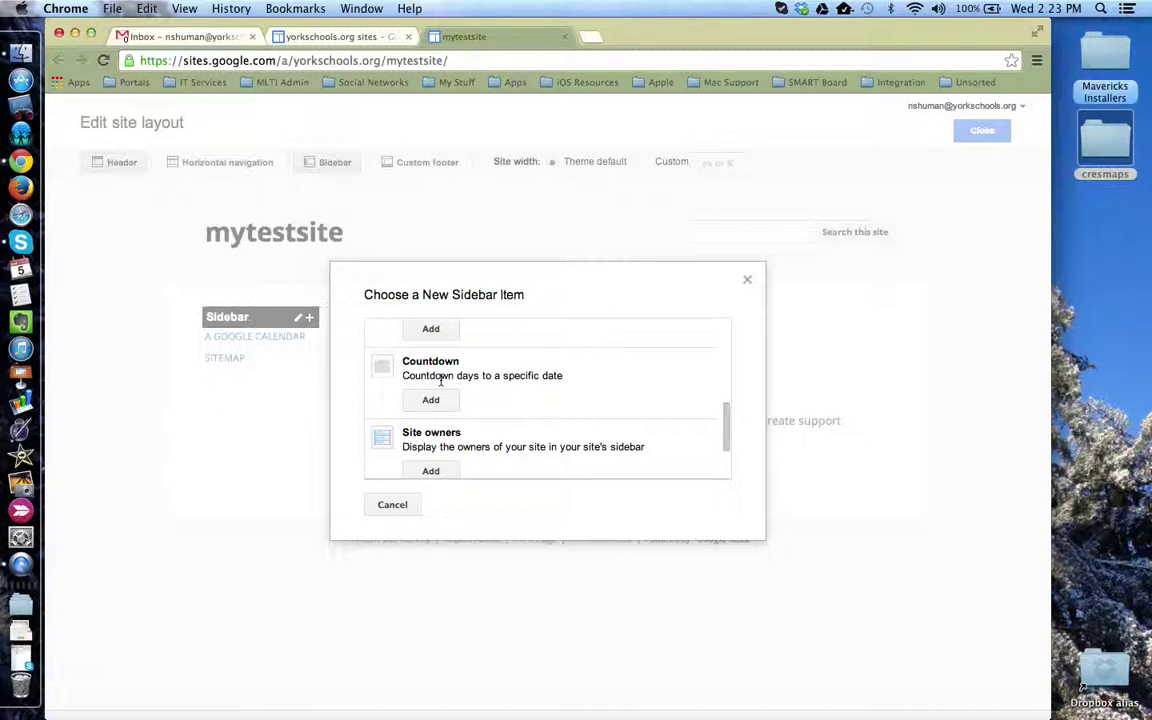
pyautogui.scroll(-2, 442, 385)
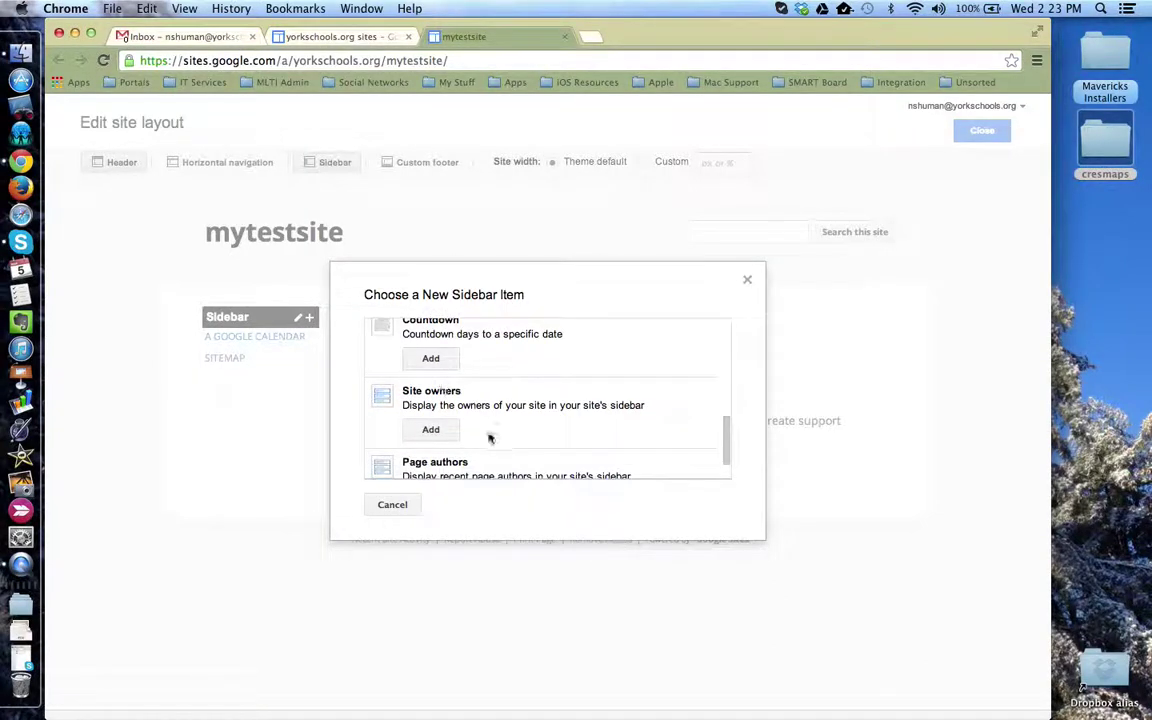
pyautogui.scroll(-3, 490, 430)
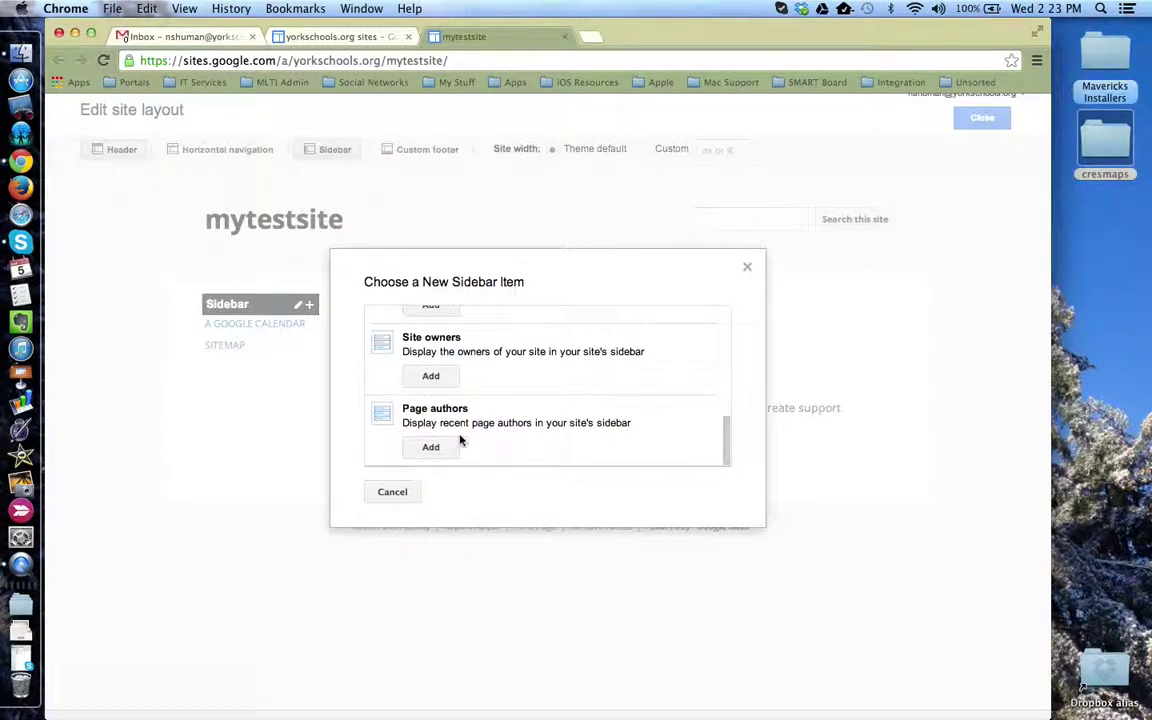
pyautogui.scroll(5, 455, 438)
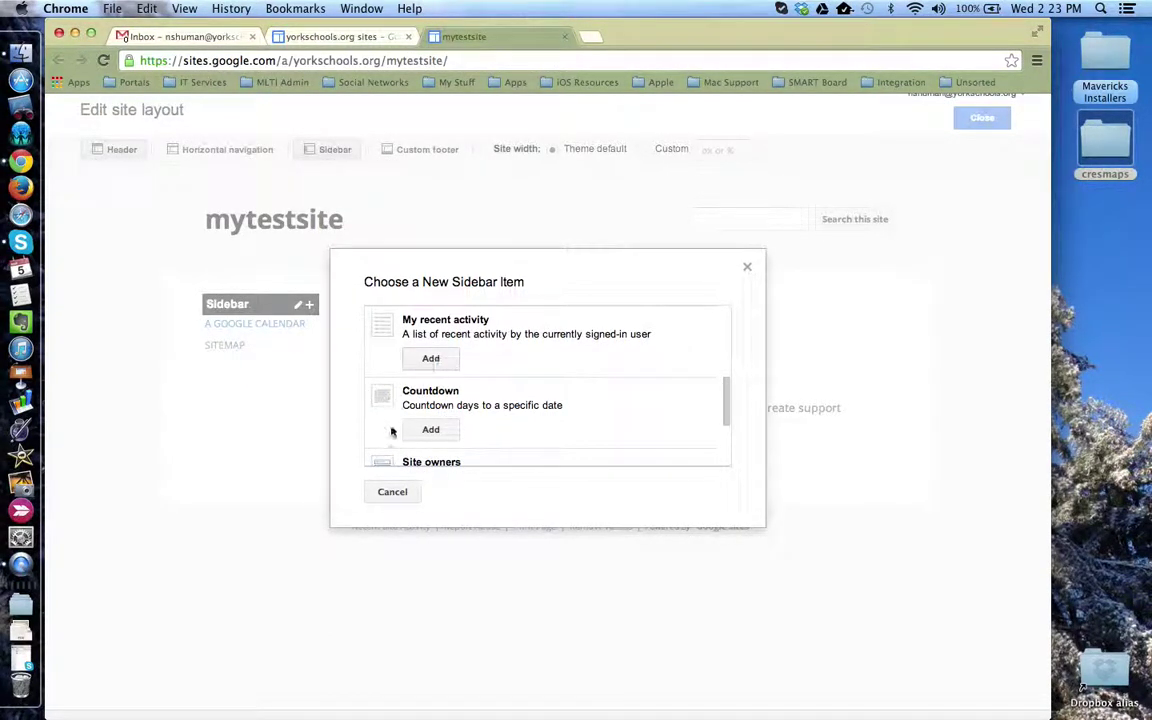
pyautogui.click(430, 432)
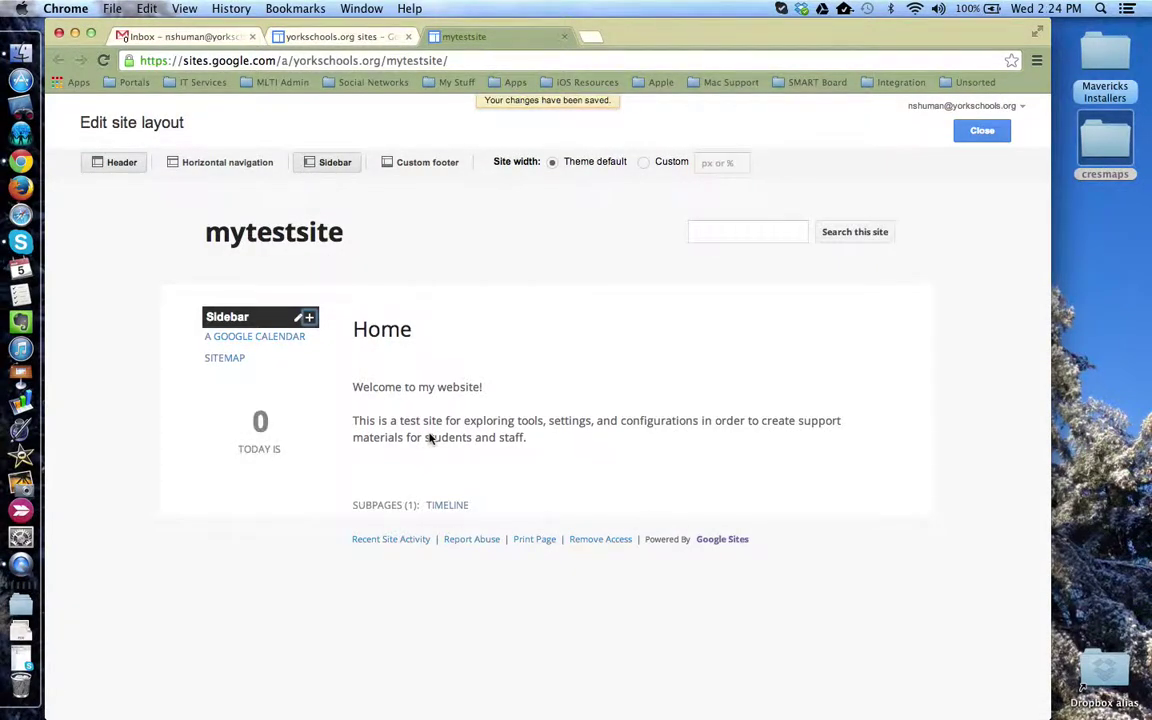
# Configure the countdown with the event Field Trip on March 13, 2014, and finish editing the site layout
pyautogui.moveTo(260, 440)
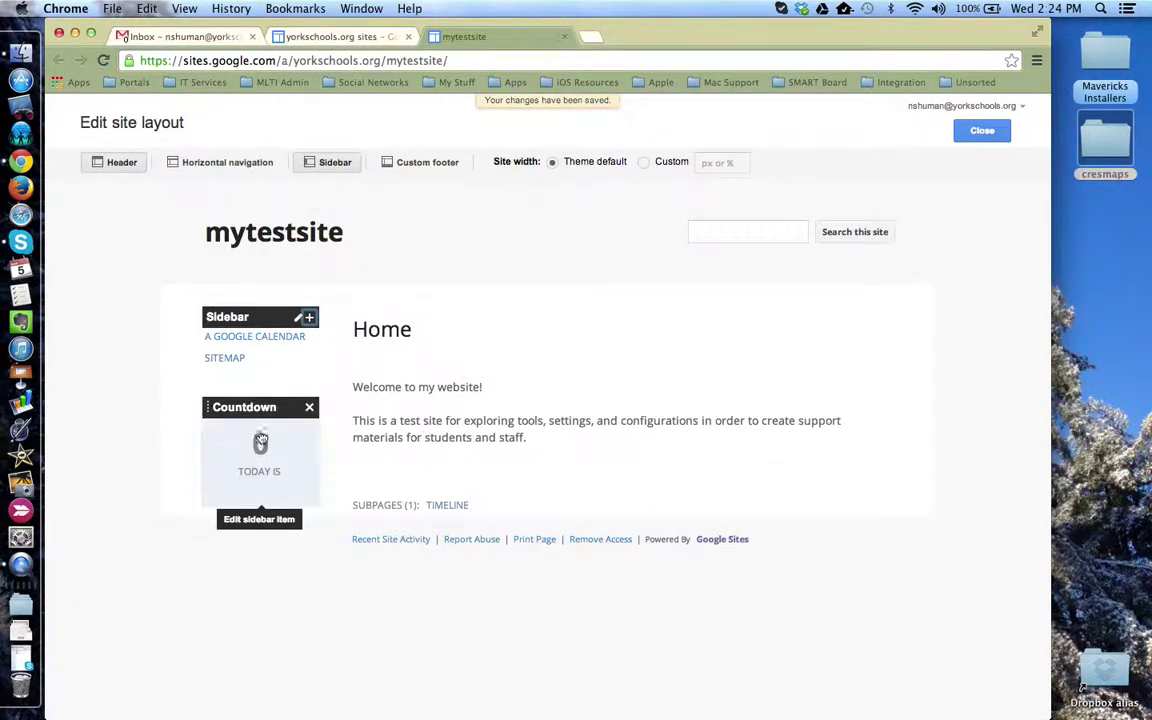
pyautogui.click(258, 444)
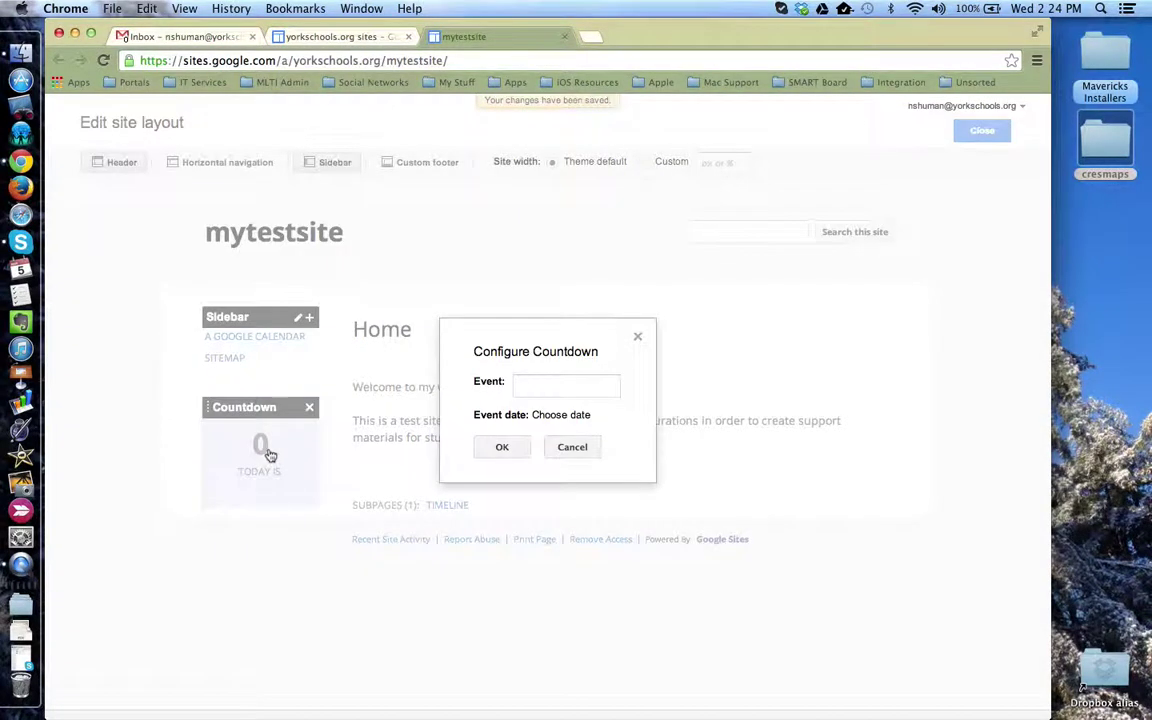
pyautogui.click(547, 384)
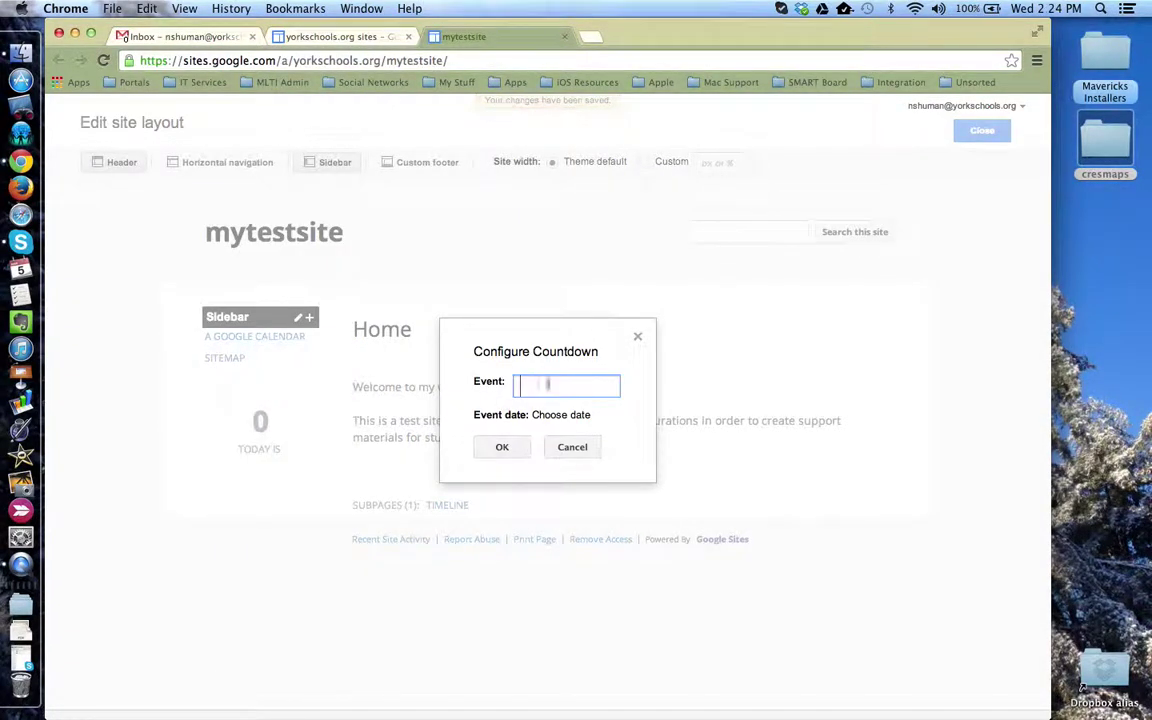
pyautogui.write('r')
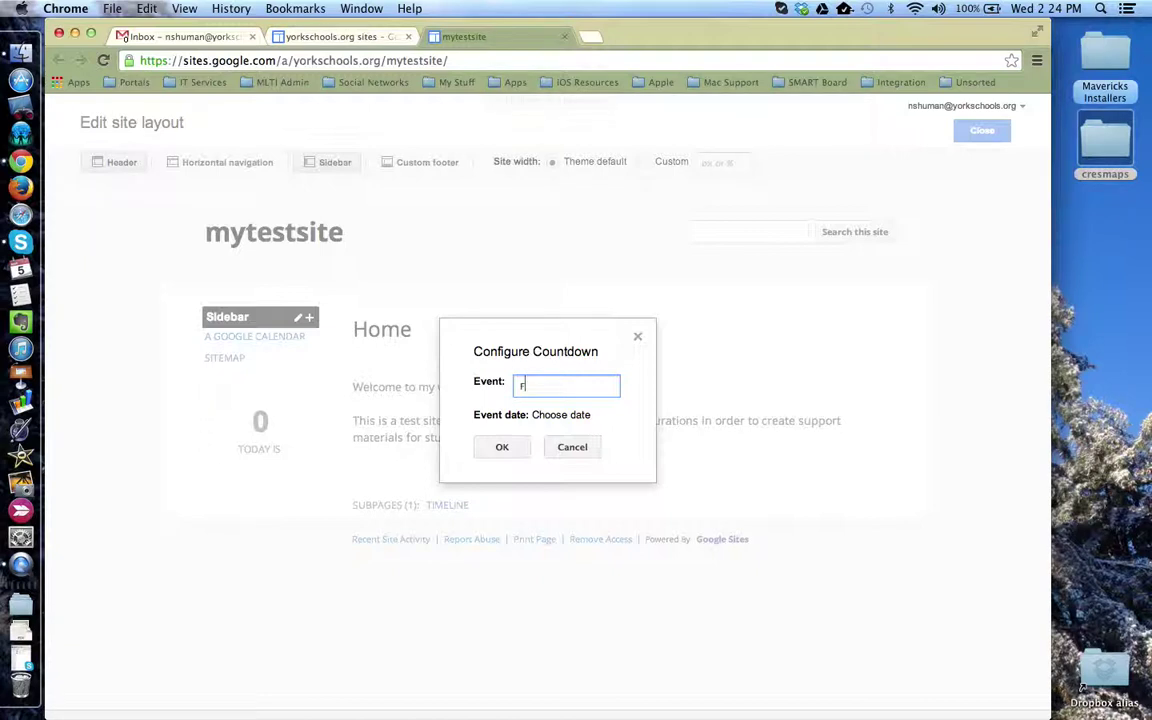
pyautogui.write('ield Trip')
pyautogui.click(556, 415)
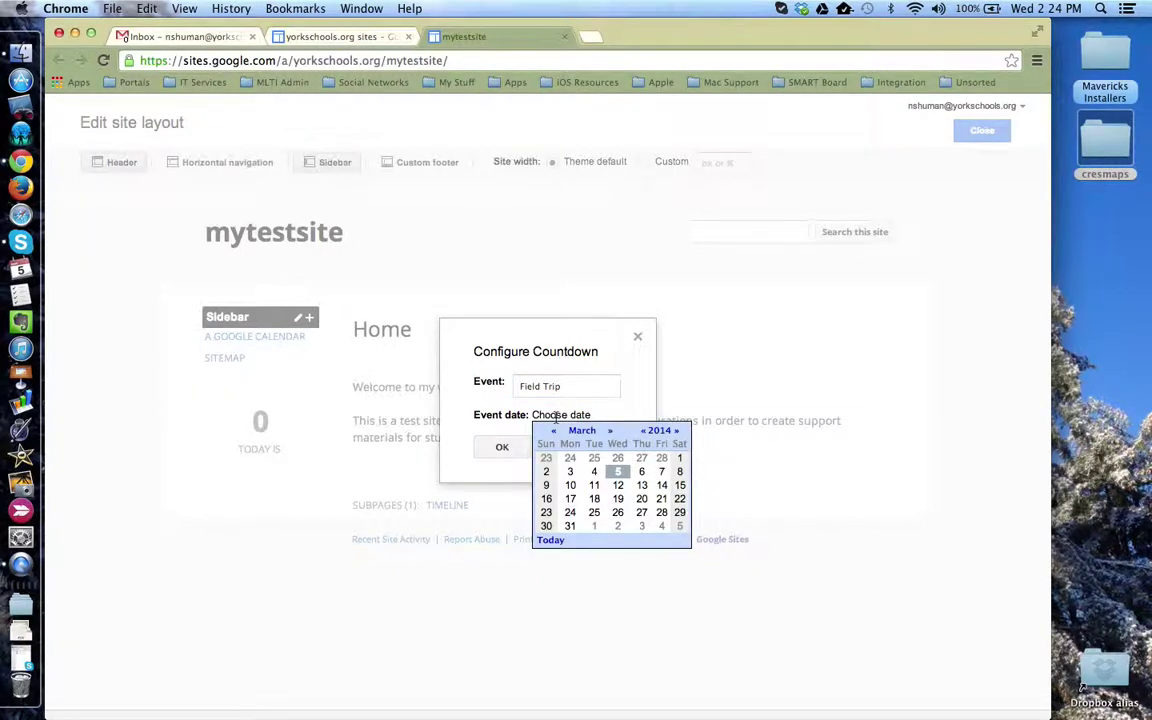
pyautogui.click(641, 485)
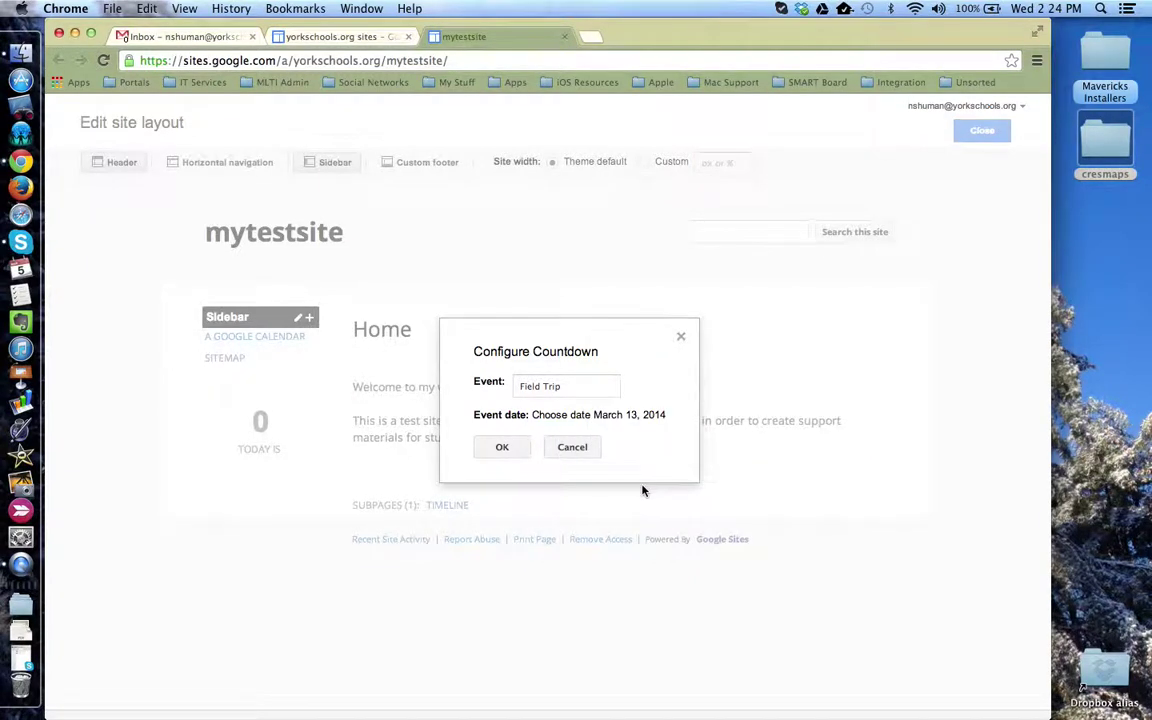
pyautogui.click(505, 451)
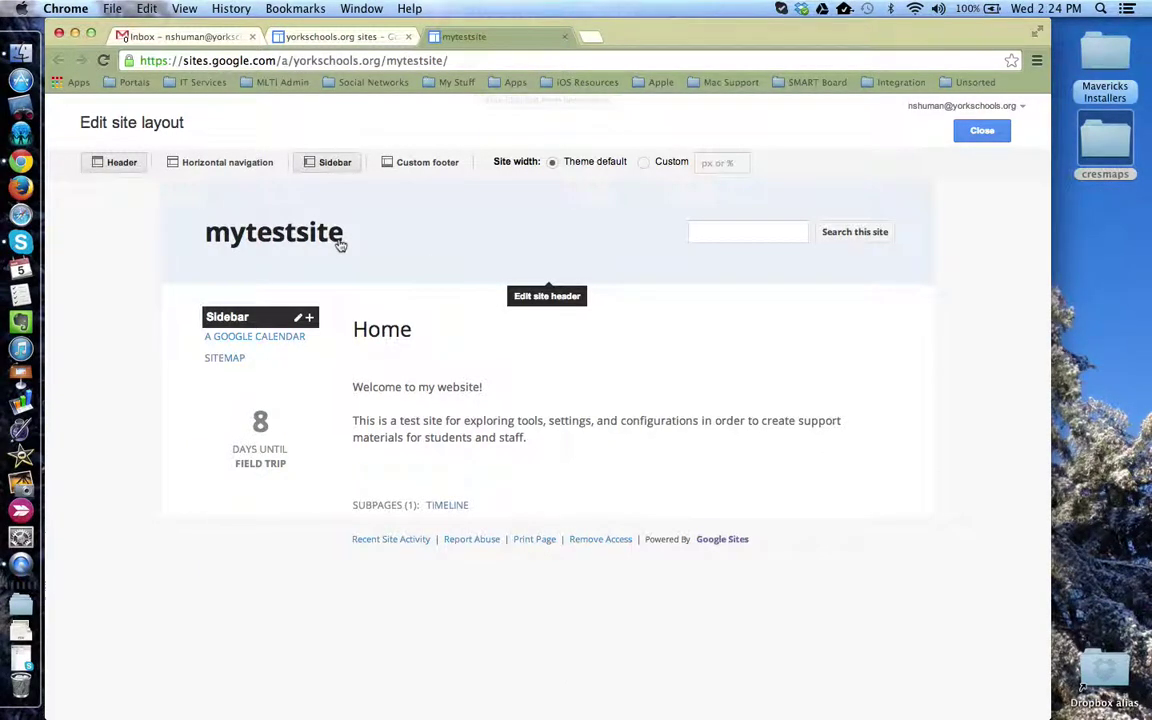
pyautogui.click(982, 131)
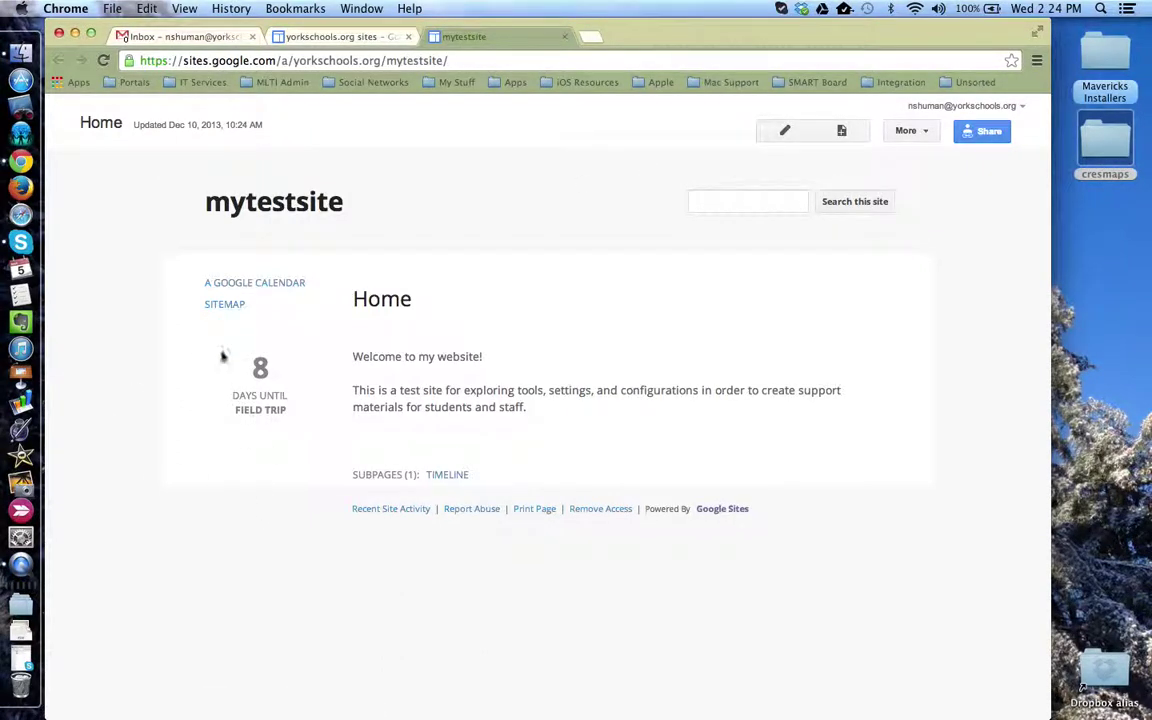
# Return to editing the site layout and reopen the sidebar navigation's settings
pyautogui.click(923, 134)
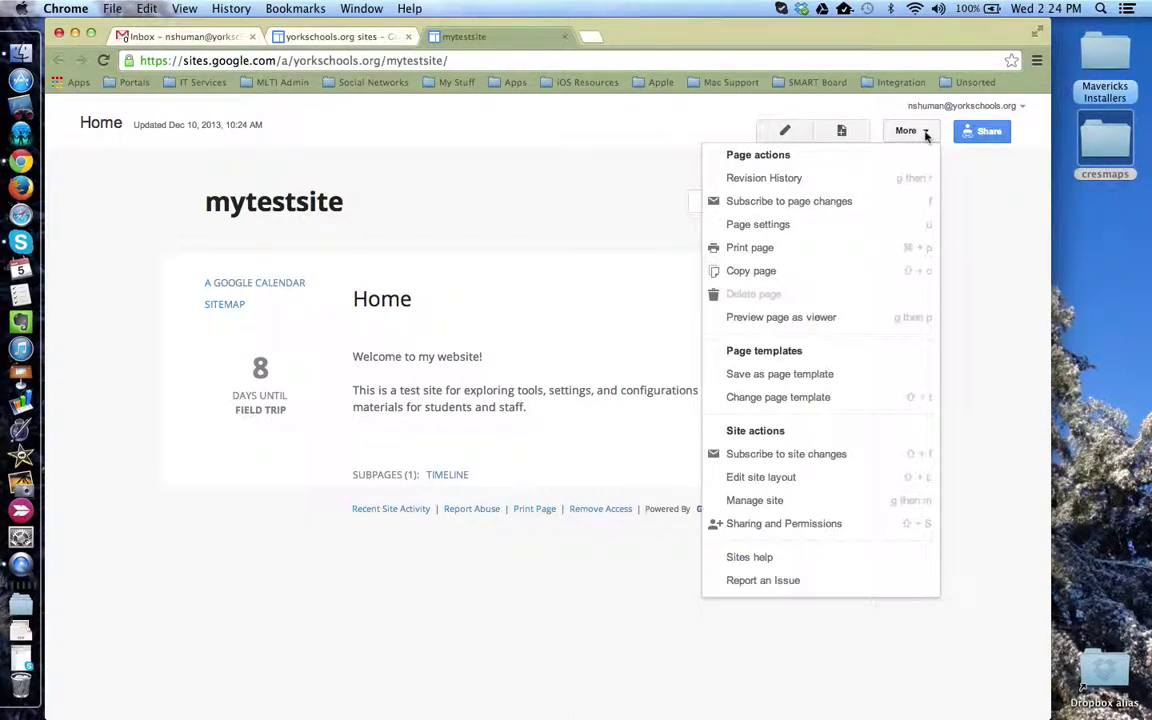
pyautogui.click(764, 477)
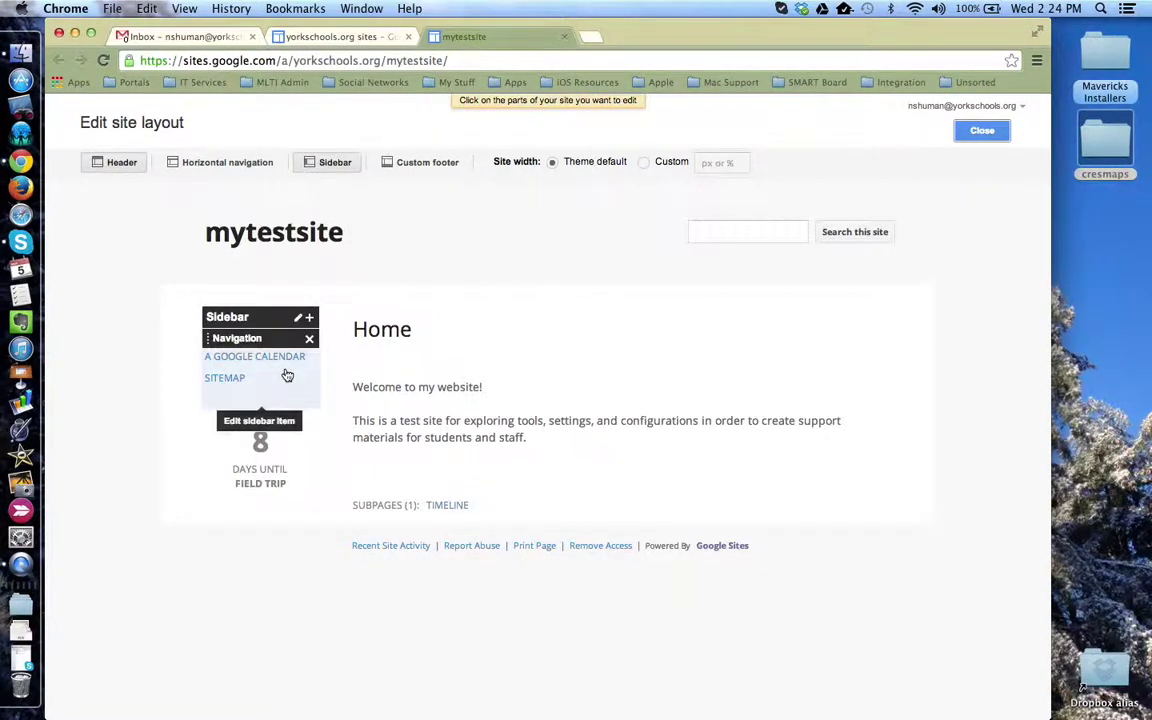
pyautogui.click(287, 375)
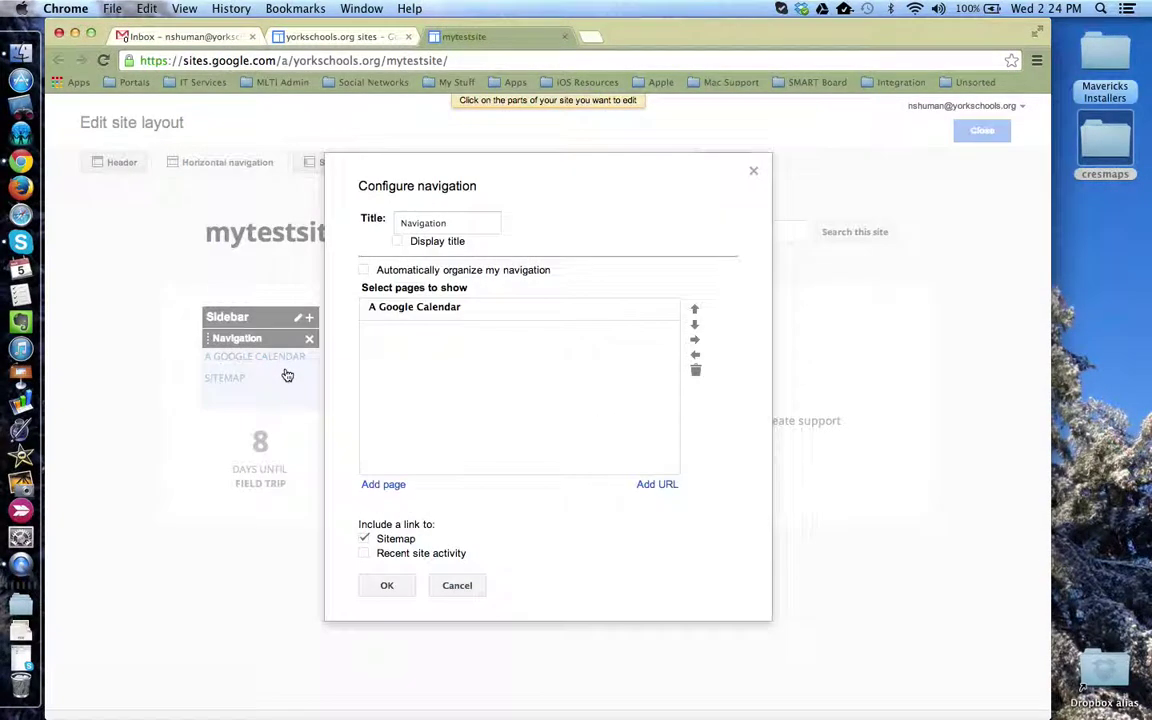